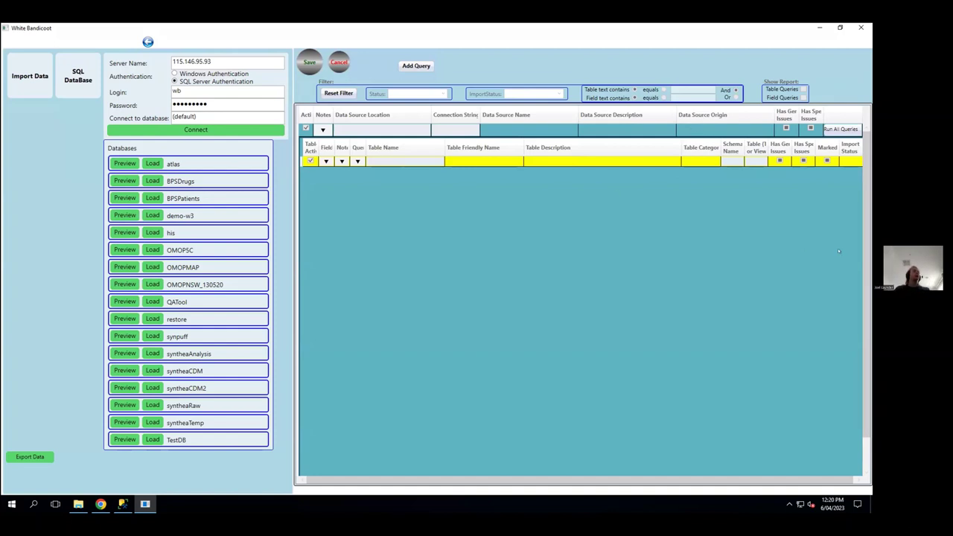
left_click(221, 63)
key("ctrl+a")
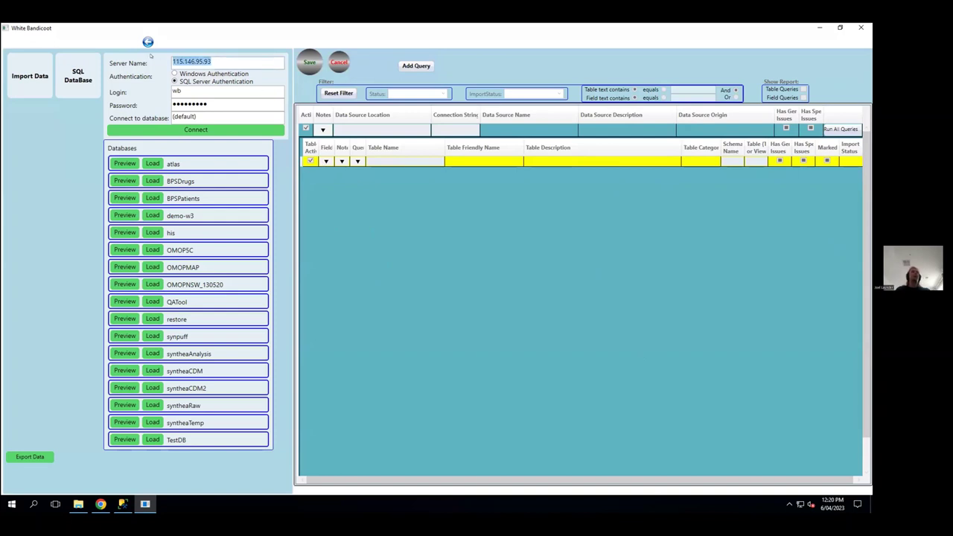
left_click(288, 223)
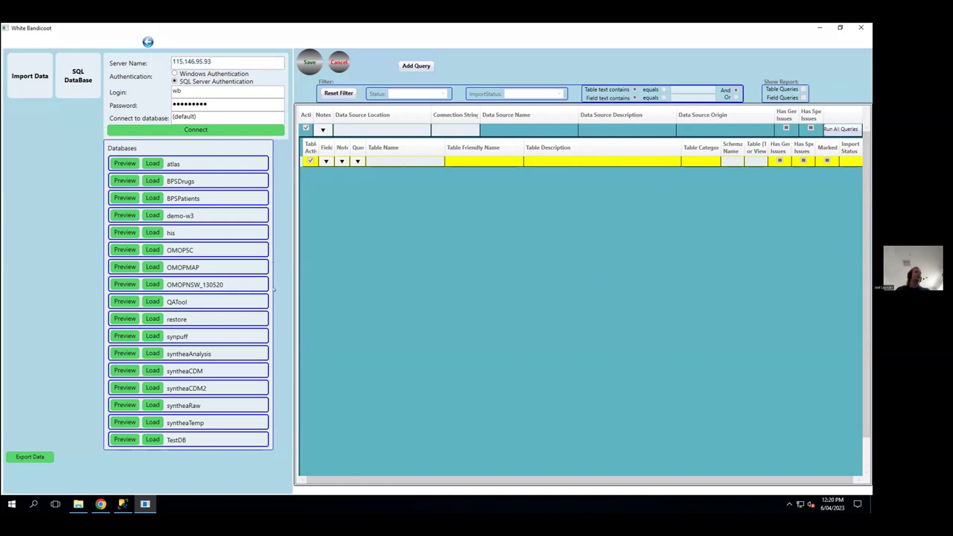
- Load the syntheaRaw database into a new project named Synthea
left_click(148, 405)
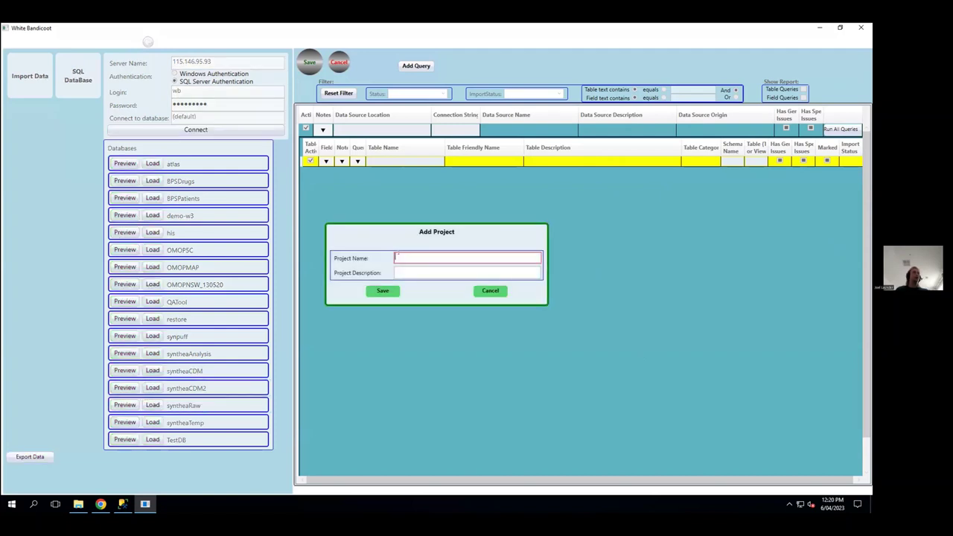
type("Synthea")
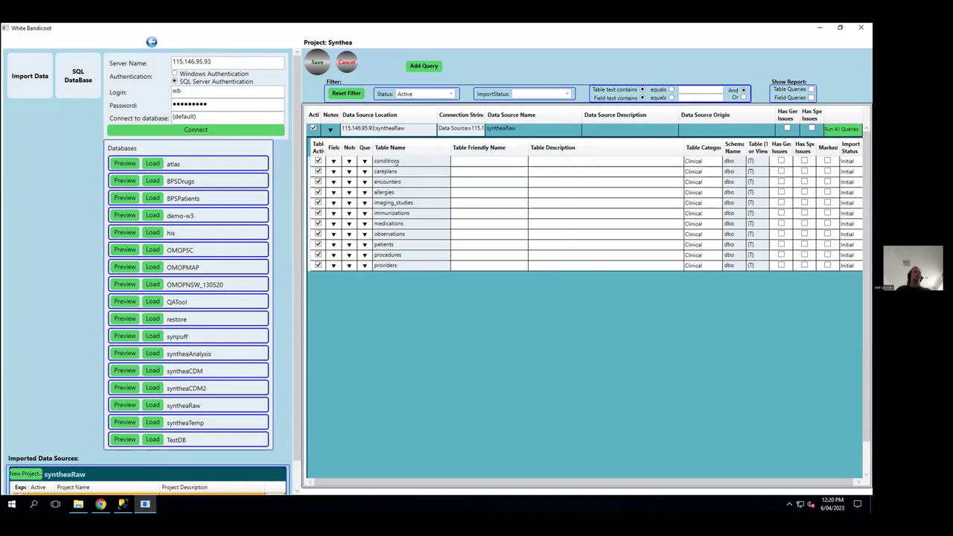
- Show the fields of the conditions table, then start a new query and paste the copied not-null check as its SQL
left_click(334, 161)
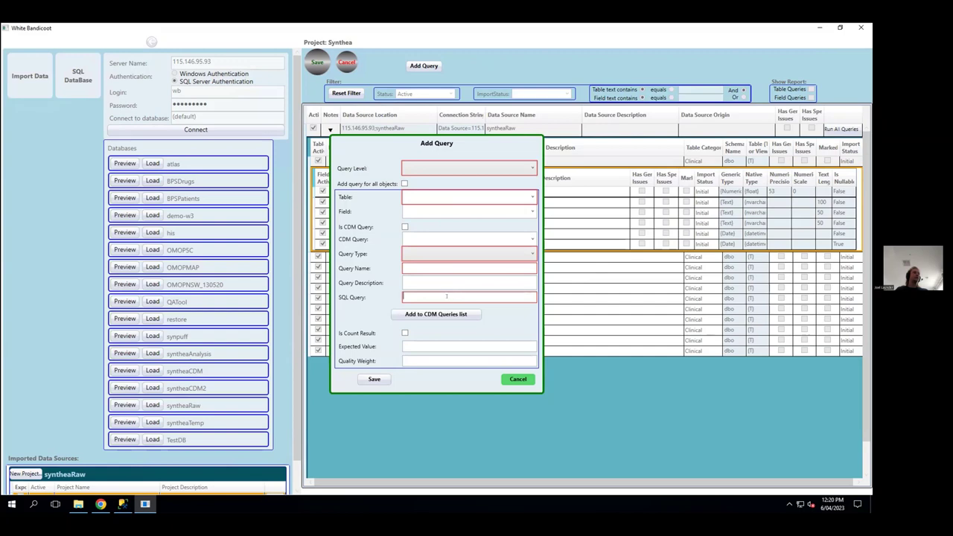
key("ctrl+v")
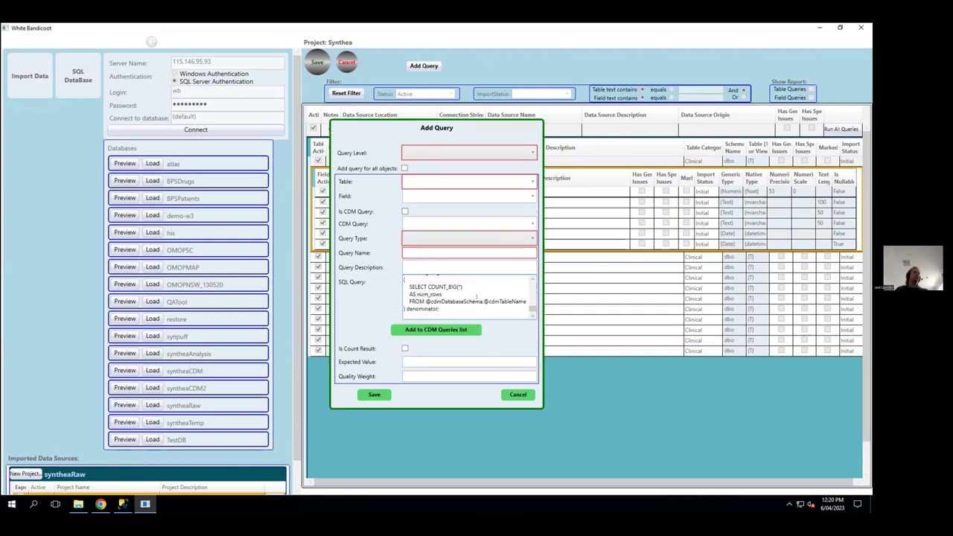
scroll(476, 296, "up", 1)
scroll(485, 297, "up", 1)
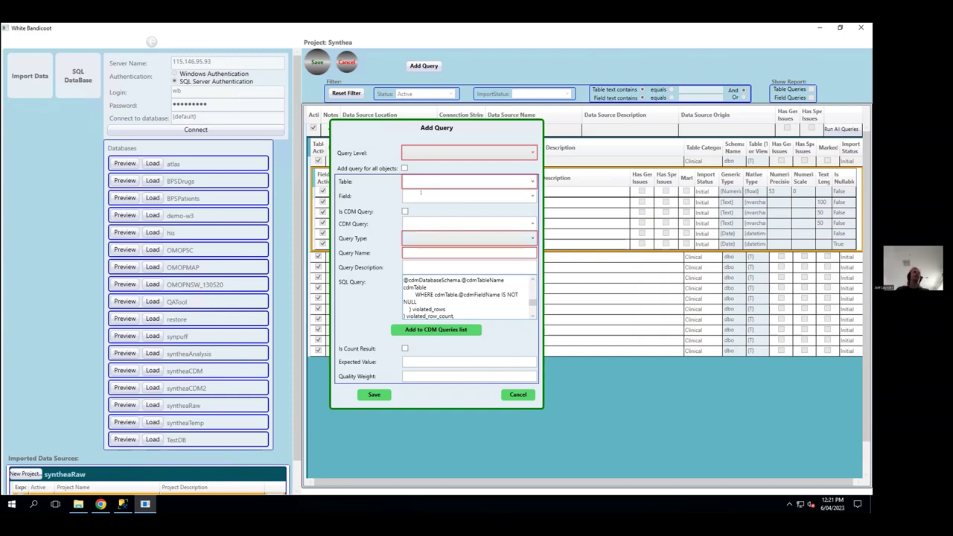
- Flag the new query as a CDM query named completeness_not_null with the query type Completeness
left_click(404, 211)
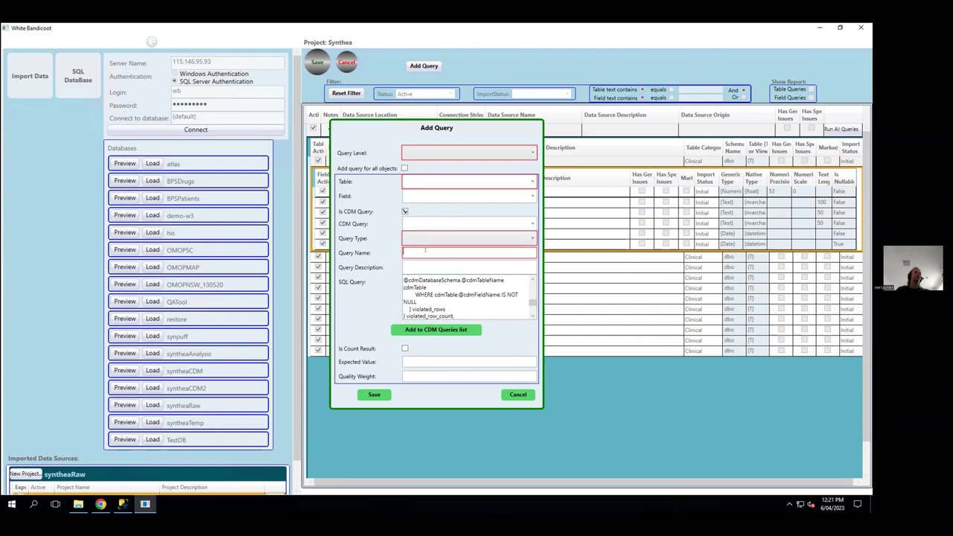
type("cdm")
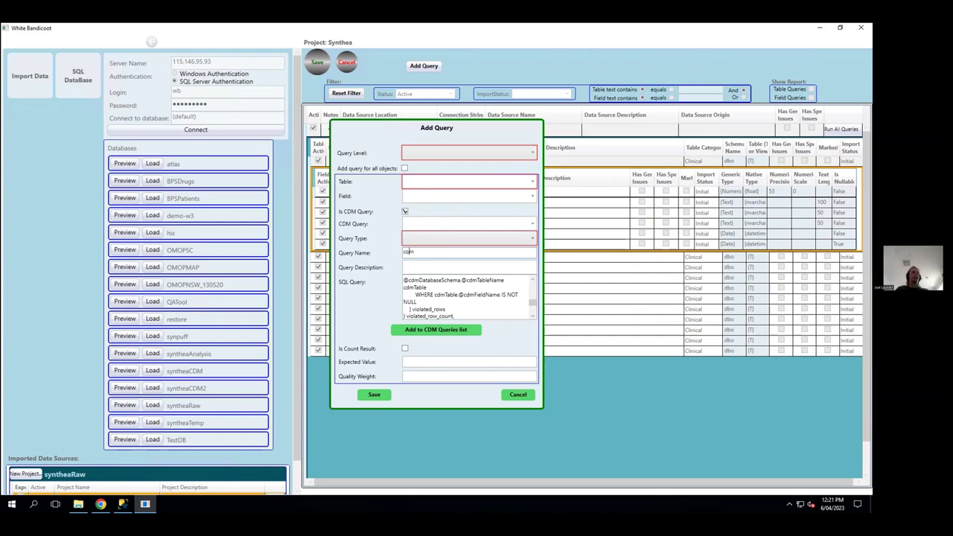
type("pleteness_not_ull")
left_click(451, 237)
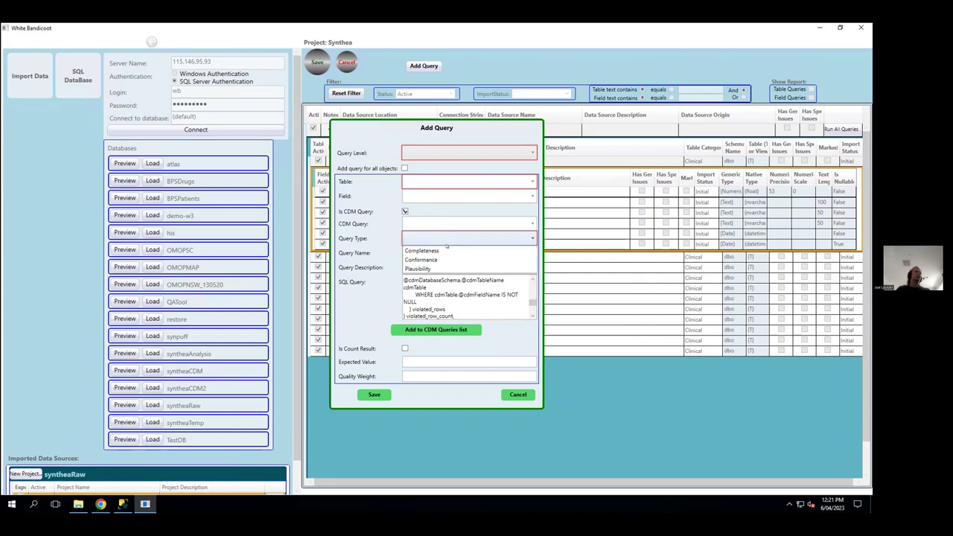
left_click(446, 246)
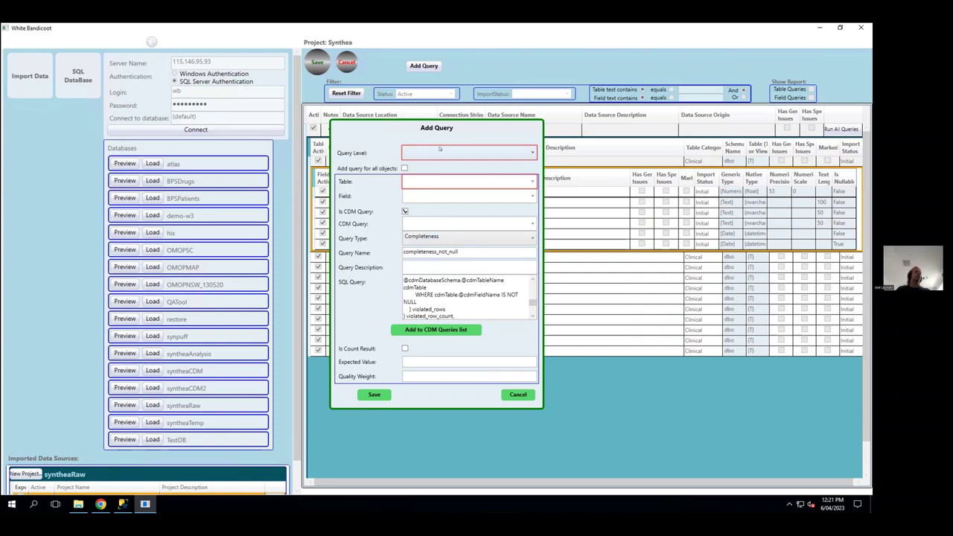
- Apply the query at the All Table Fields level to the allergies table and save it
left_click(439, 149)
left_click(439, 168)
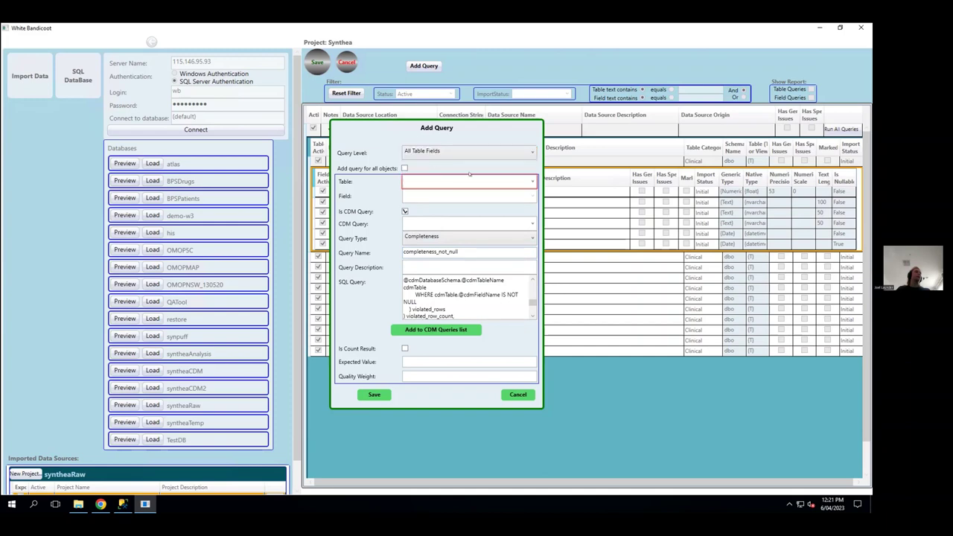
left_click(530, 179)
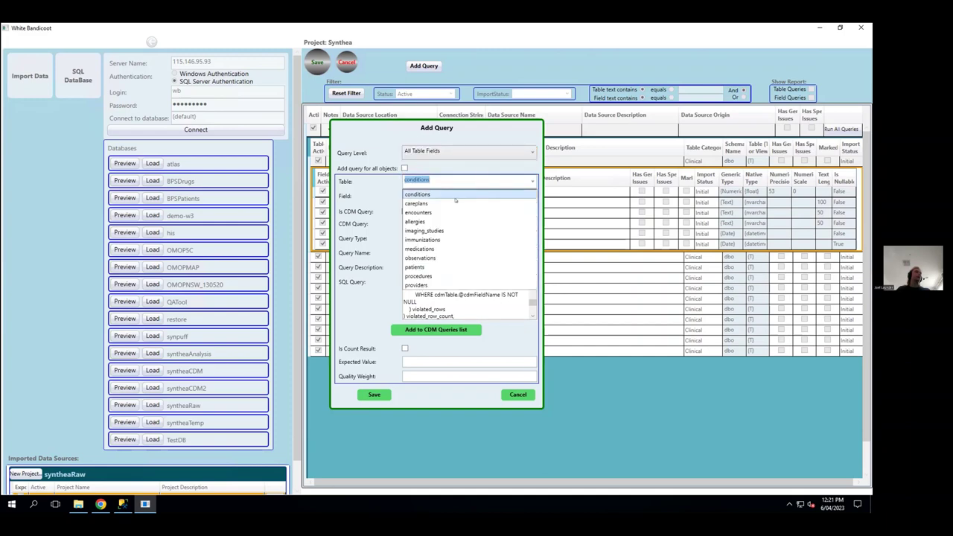
left_click(428, 221)
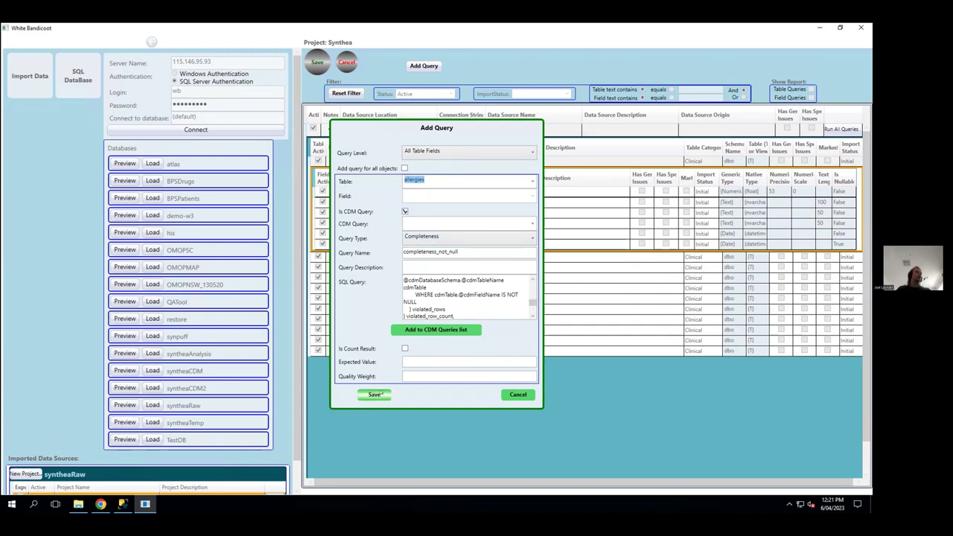
left_click(374, 395)
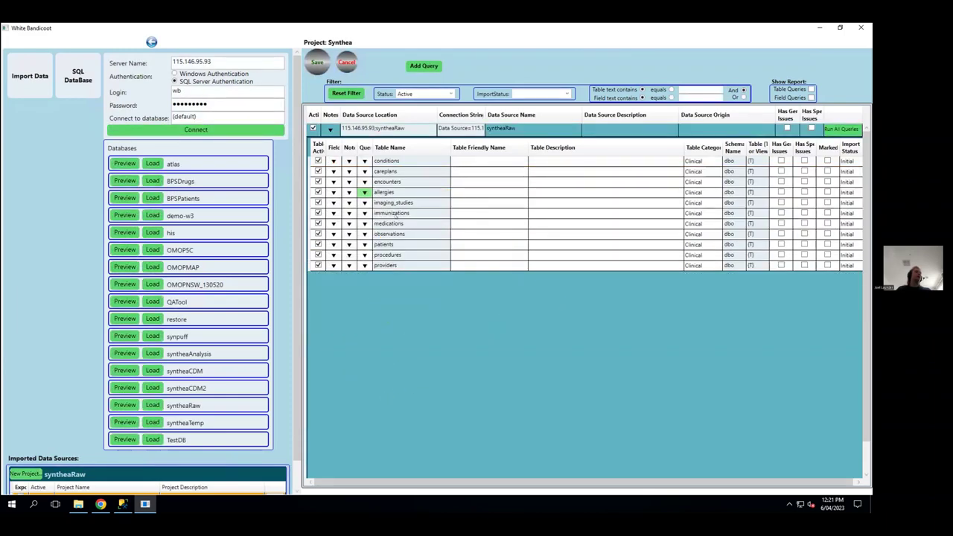
- Show the query on the CODE field of the allergies table and run all queries
left_click(333, 192)
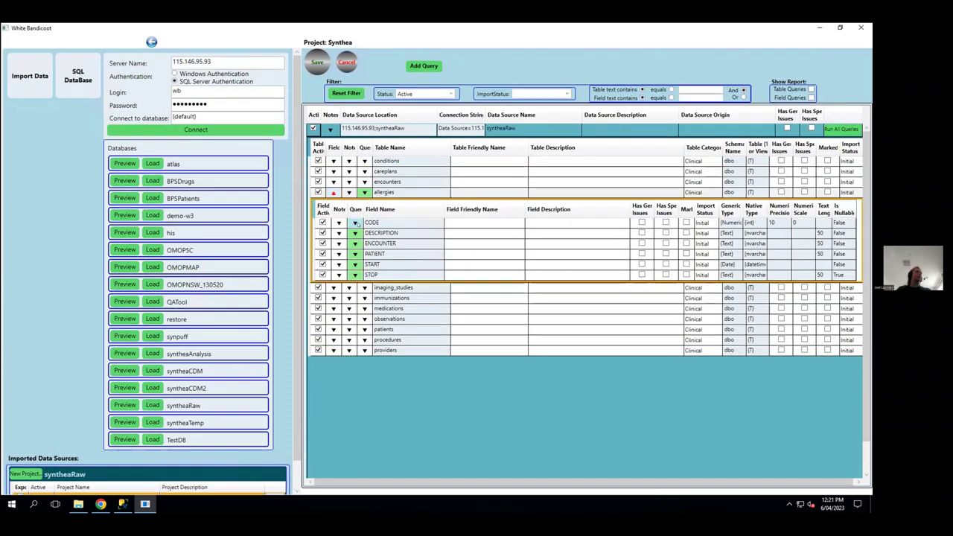
left_click(355, 222)
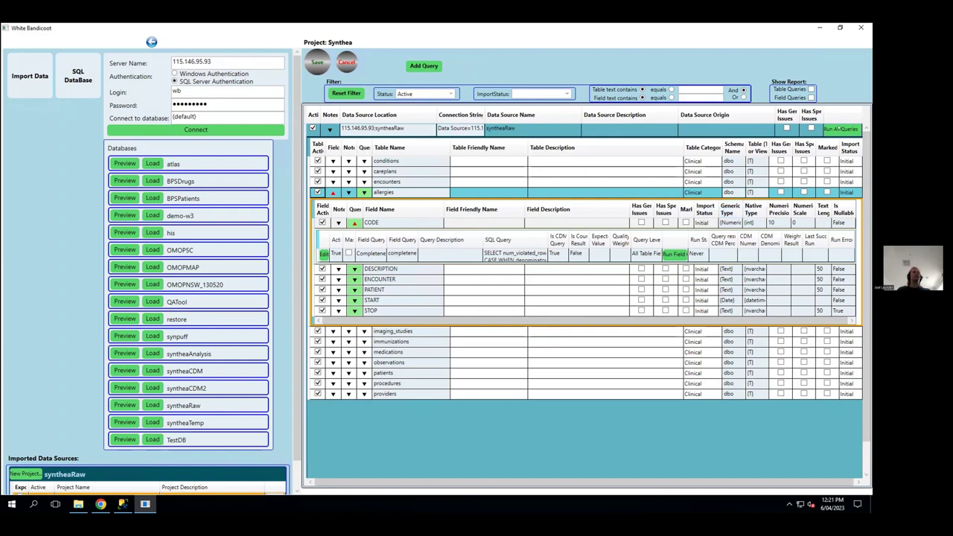
left_click(840, 128)
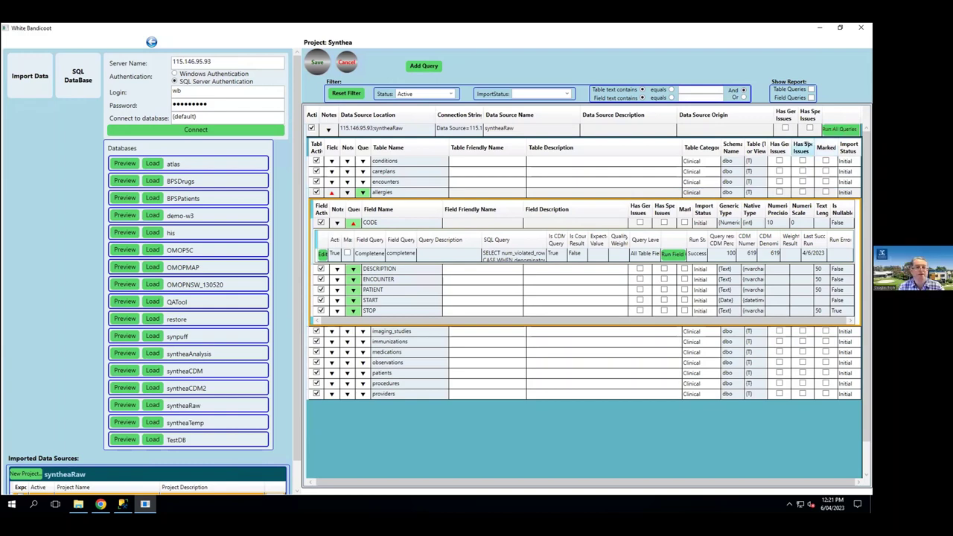
- Mark the completeness queries of the CODE and DESCRIPTION fields in the allergies table, and check the ENCOUNTER query's results
left_click(347, 253)
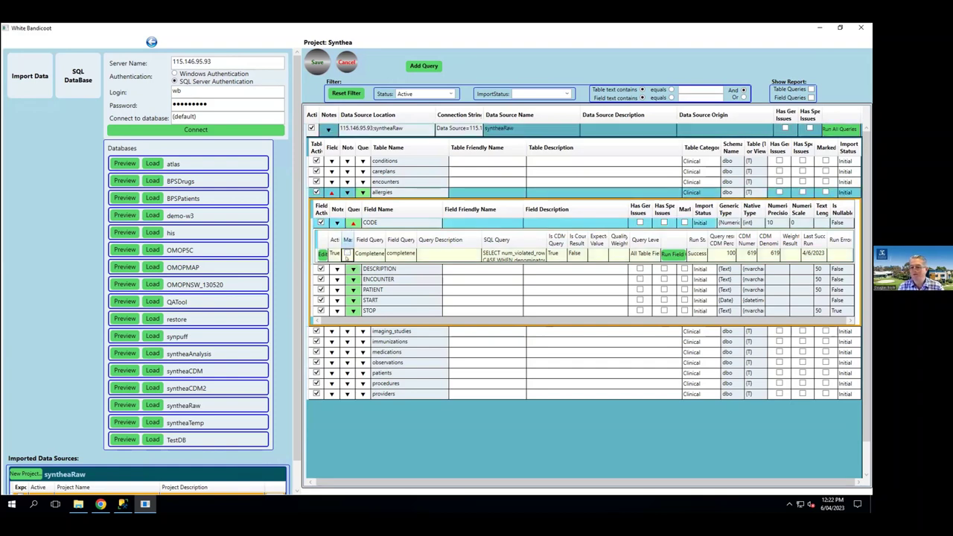
left_click(351, 233)
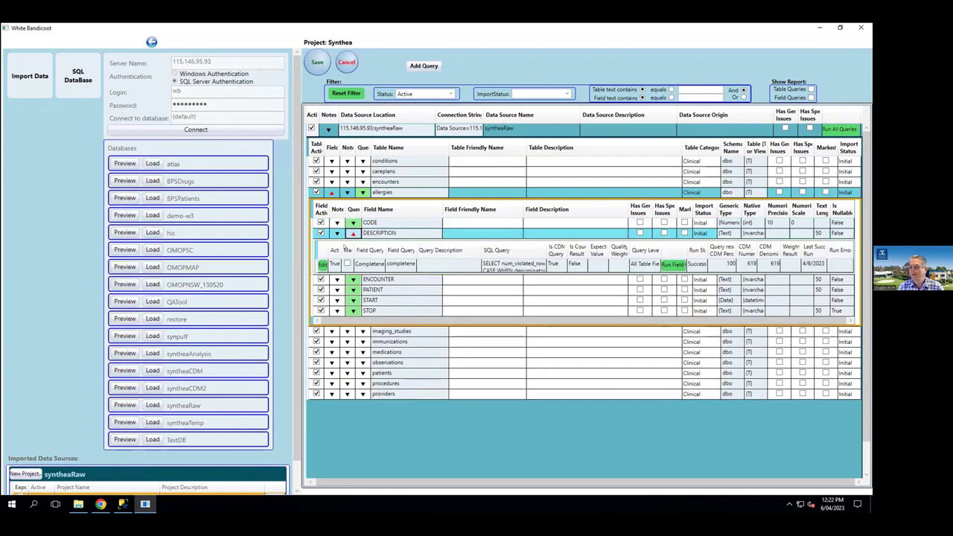
left_click(347, 264)
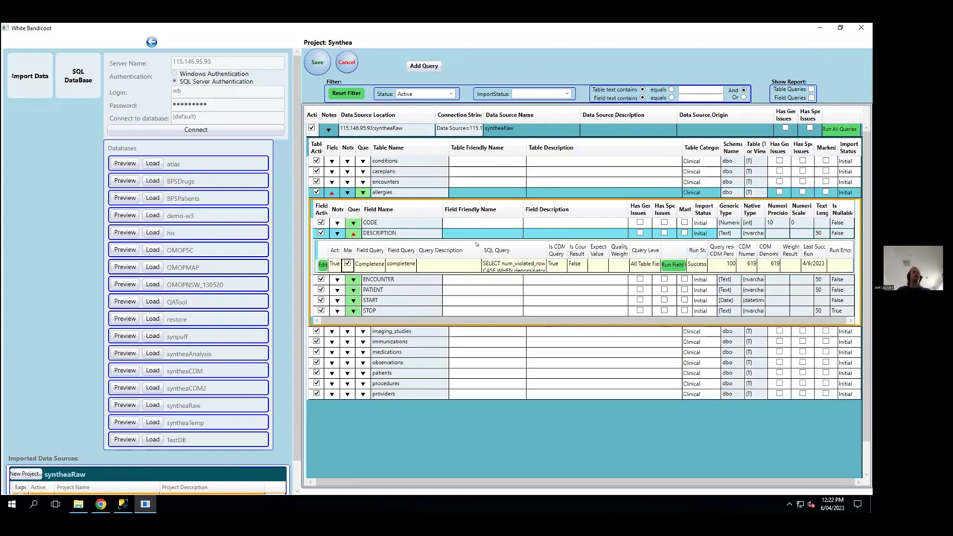
left_click(353, 233)
left_click(354, 244)
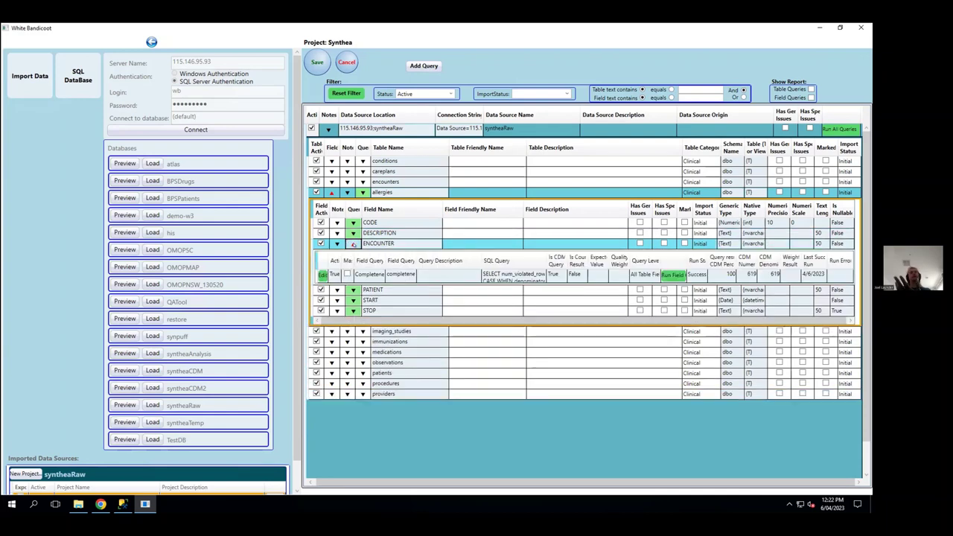
left_click(353, 244)
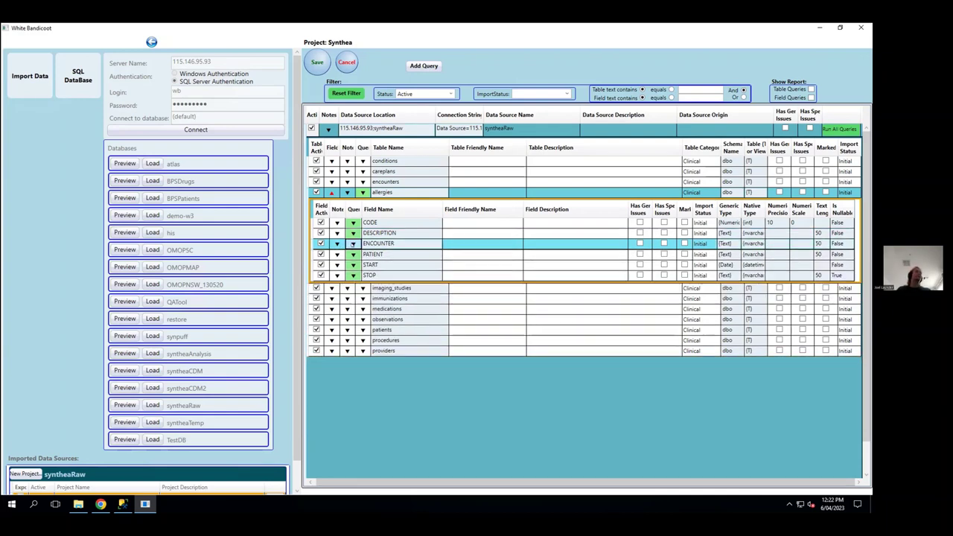
- Flag the STOP field for specific issues with the description "Allergies often don't have an end date", and mark its completeness query
left_click(353, 275)
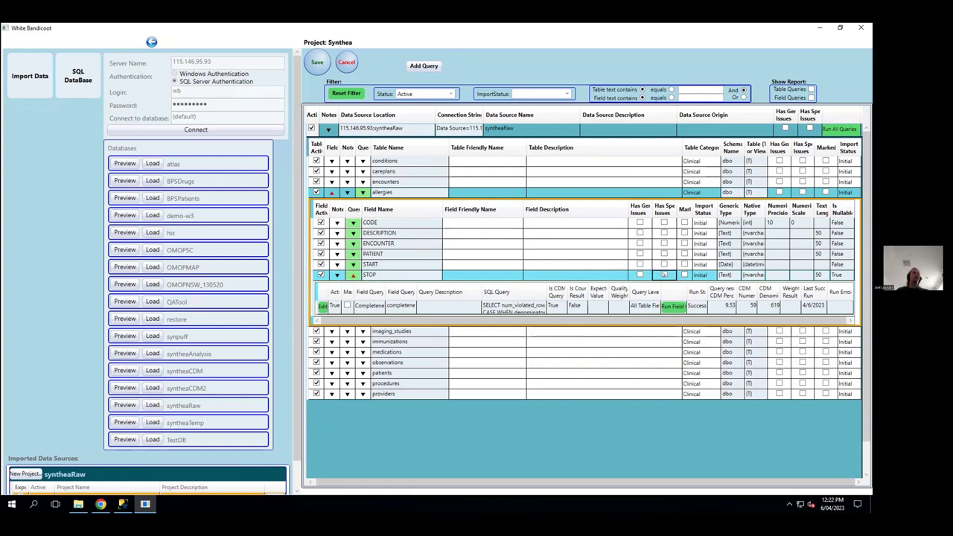
left_click(571, 274)
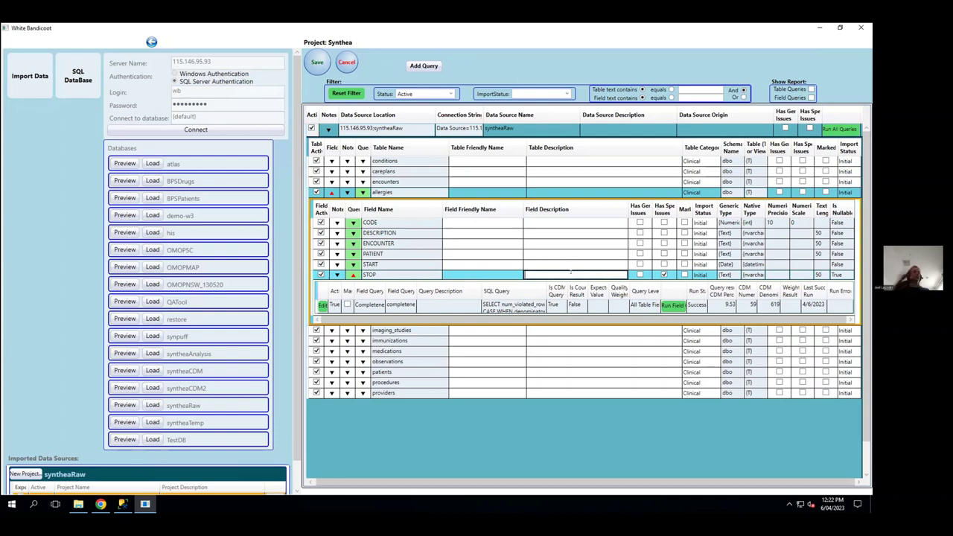
type("Allergies often don")
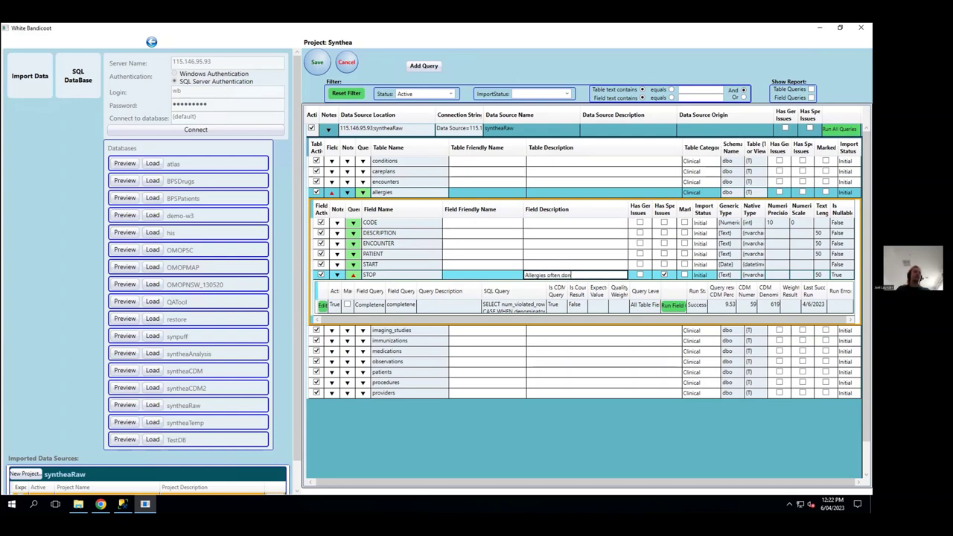
type("'t have an end date")
left_click(347, 305)
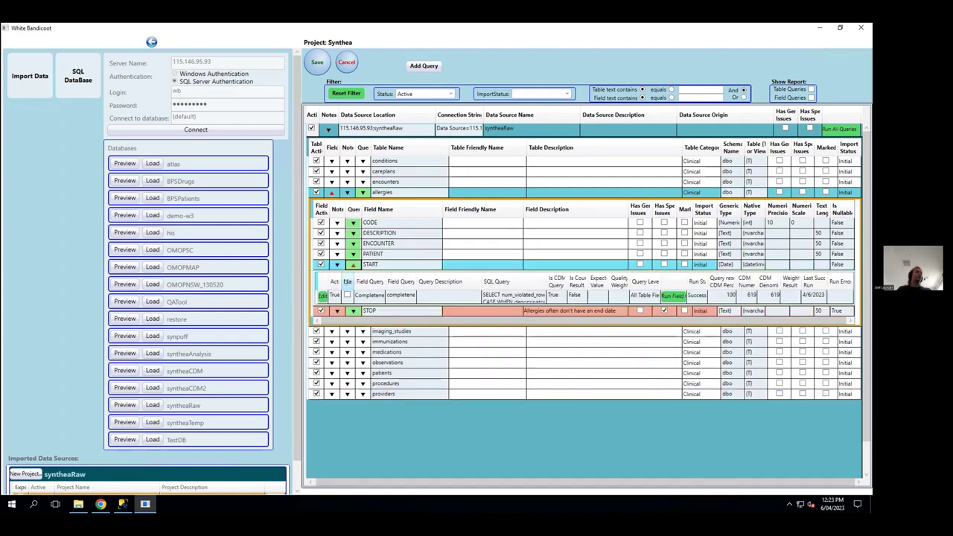
- Mark the completeness queries of the remaining START, PATIENT and ENCOUNTER fields and save the project changes
left_click(353, 265)
left_click(354, 254)
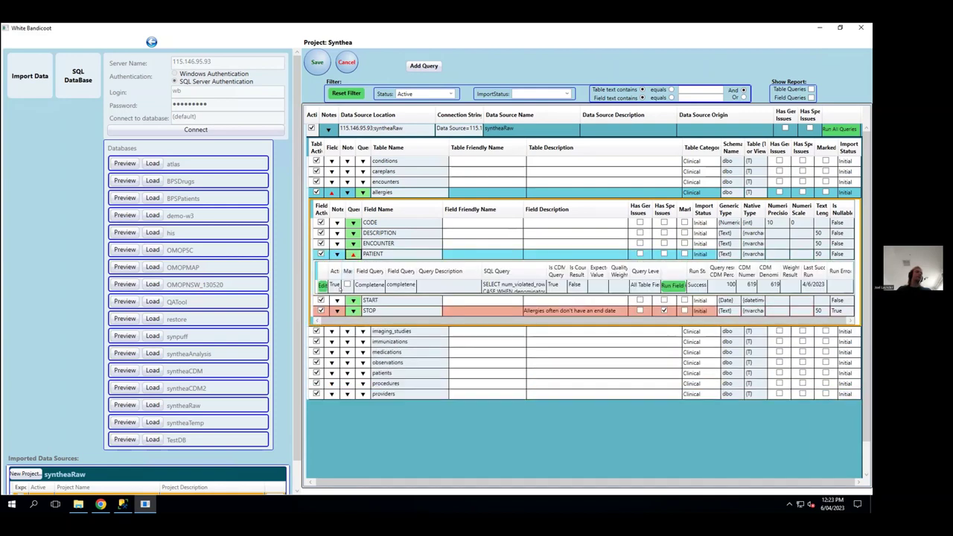
left_click(353, 243)
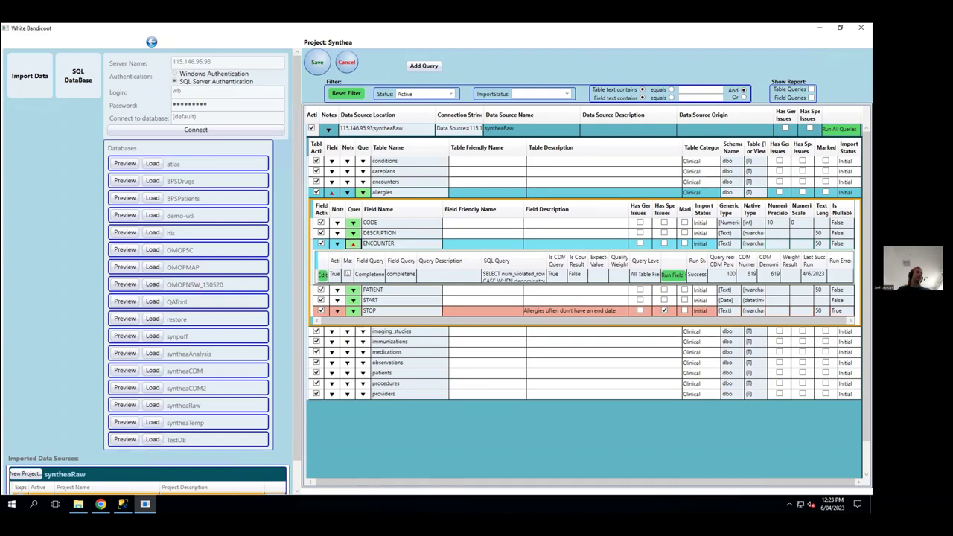
left_click(347, 274)
left_click(318, 62)
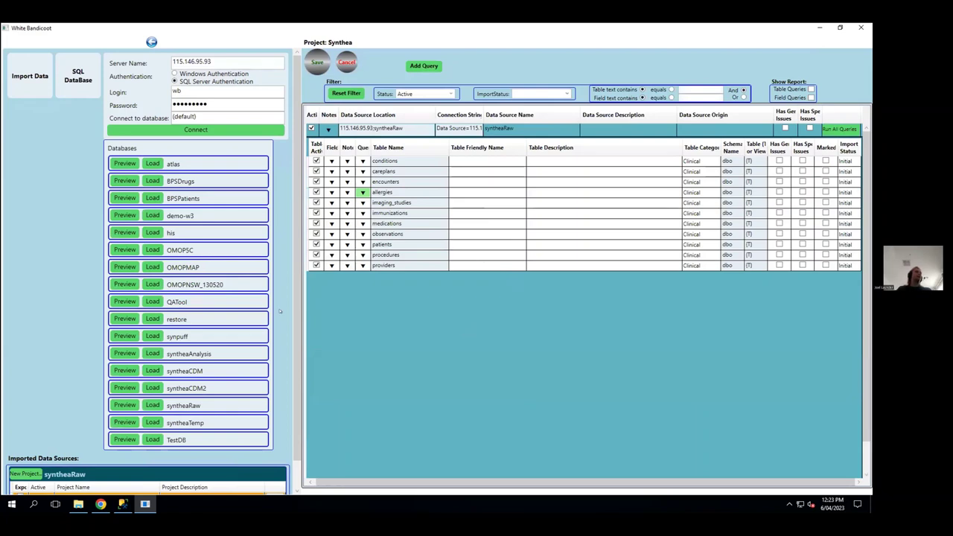
- Export the Synthea project to a JSON file named synthea in the Downloads folder
scroll(99, 447, "down", 1)
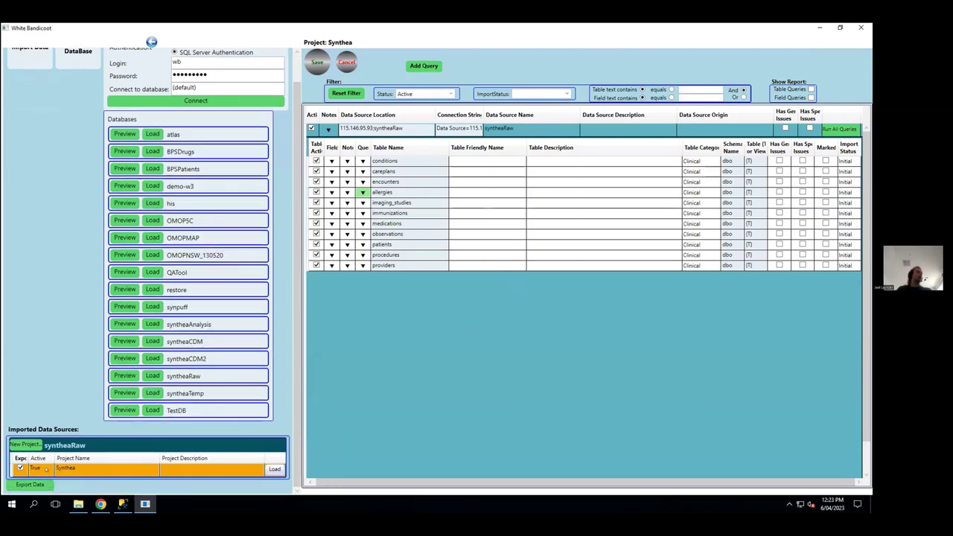
left_click(34, 482)
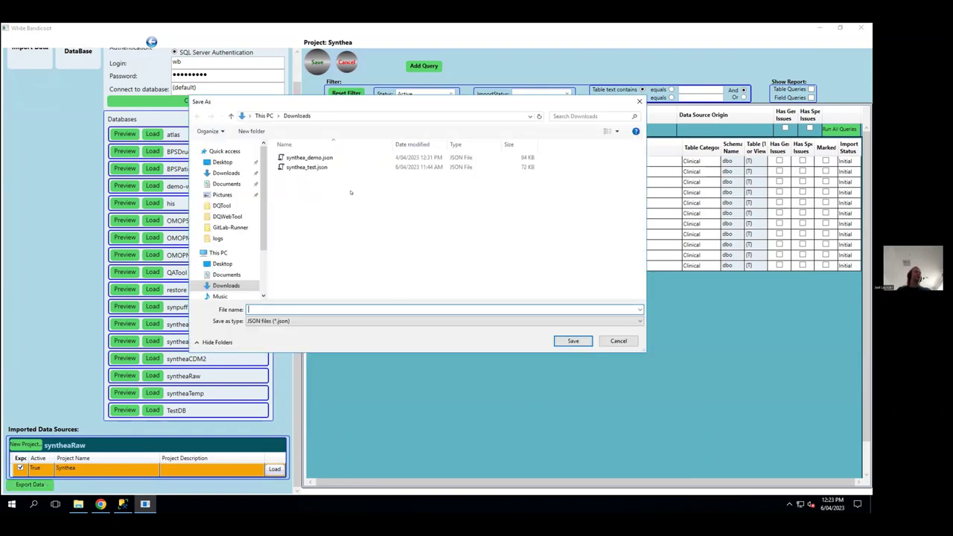
type("s")
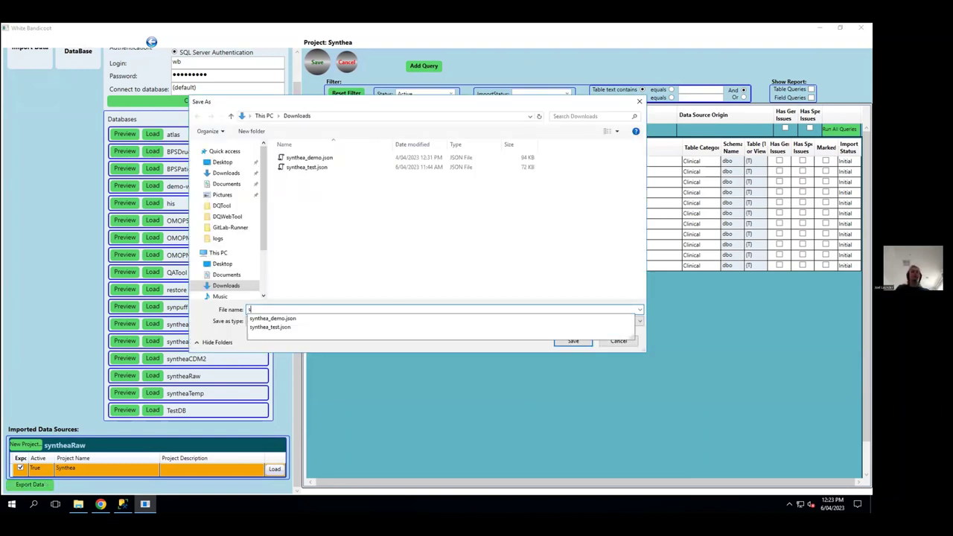
type("ynthea")
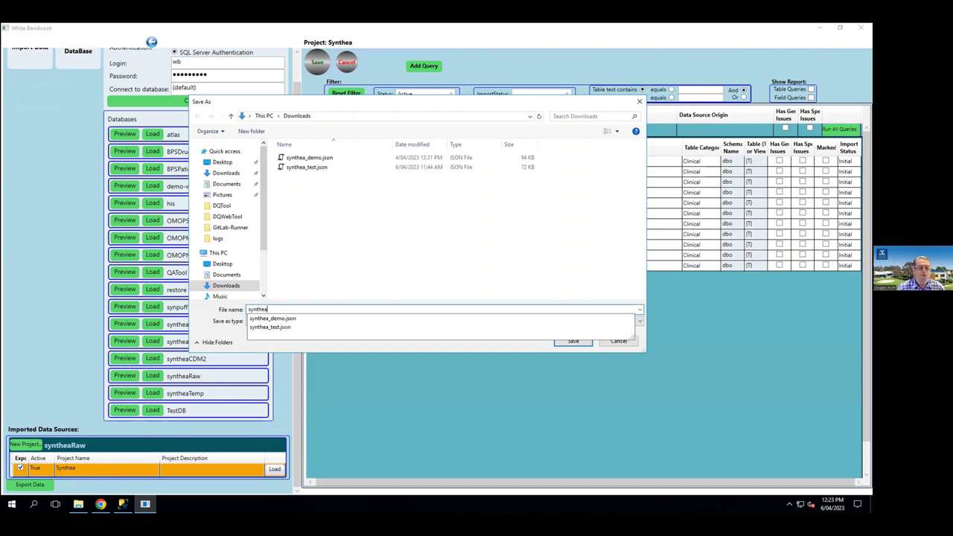
left_click(571, 342)
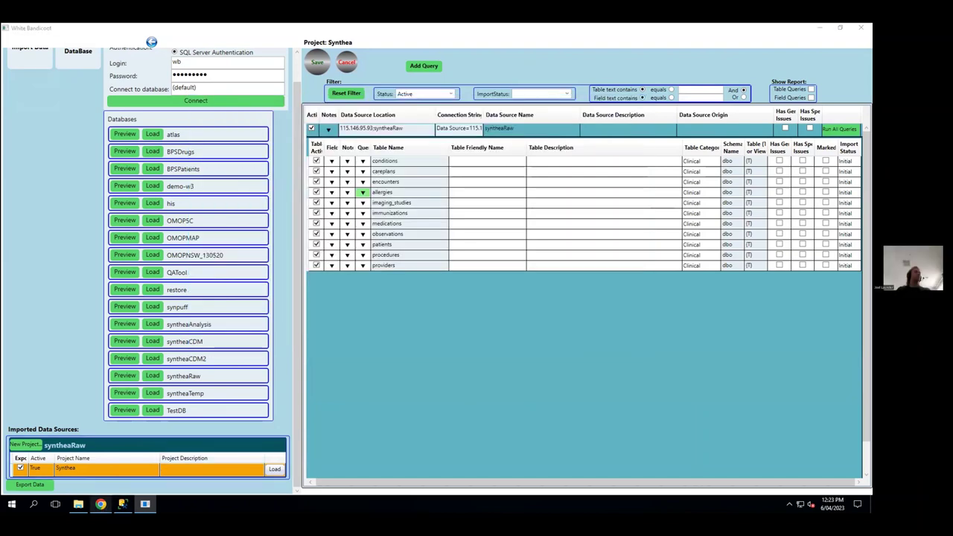
- Switch to the Data Quality Tool in the browser and upload synthea.json from Downloads as a new dataset named Synthea
key("alt+Tab")
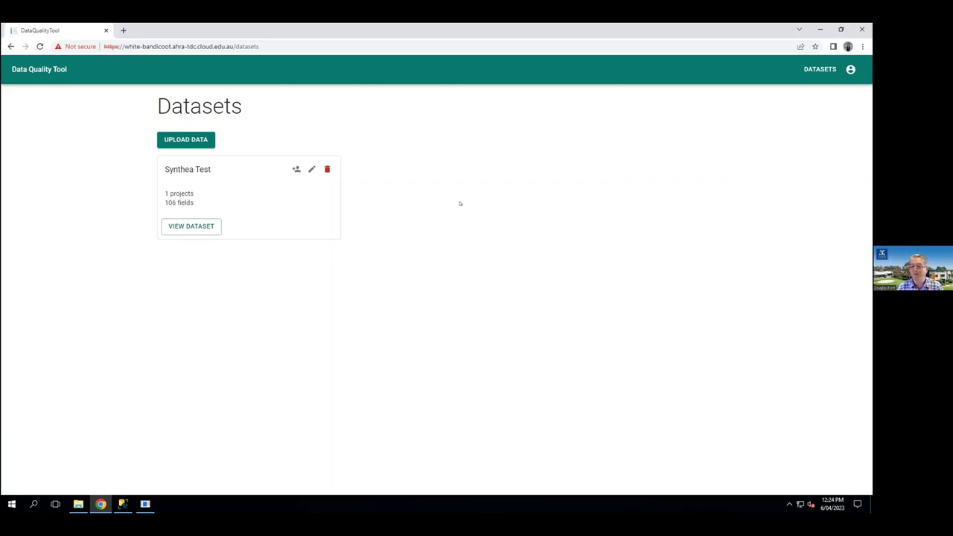
left_click(202, 141)
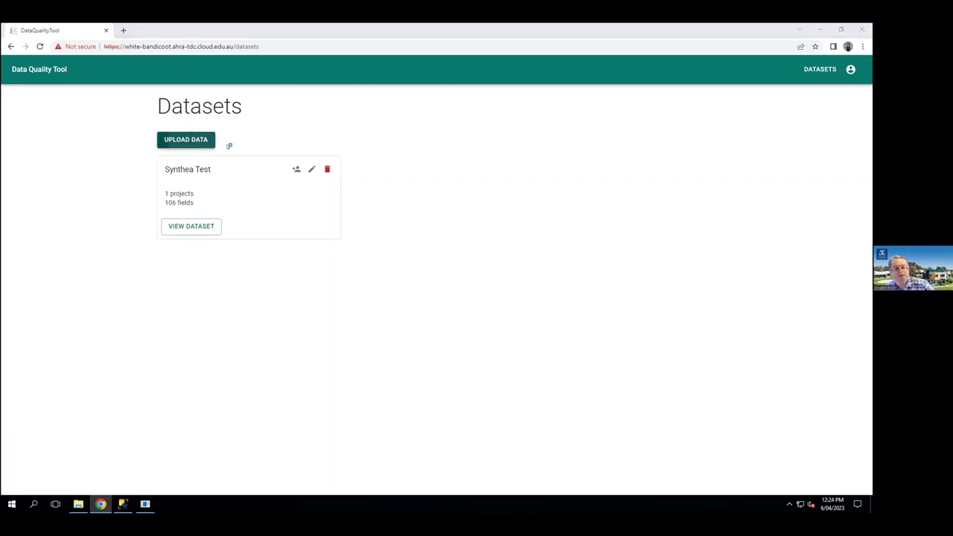
left_click_drag(281, 128, 482, 169)
double_click(411, 221)
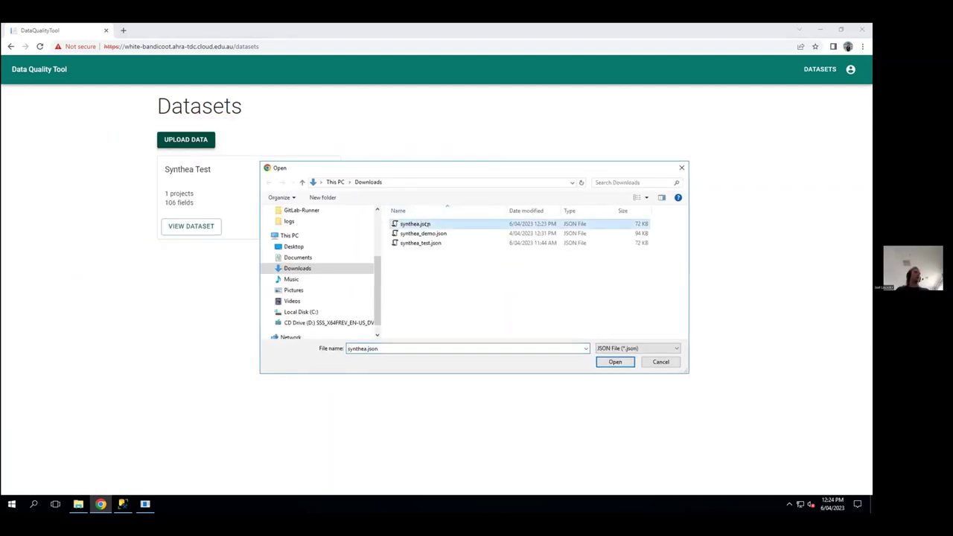
type("Synthea")
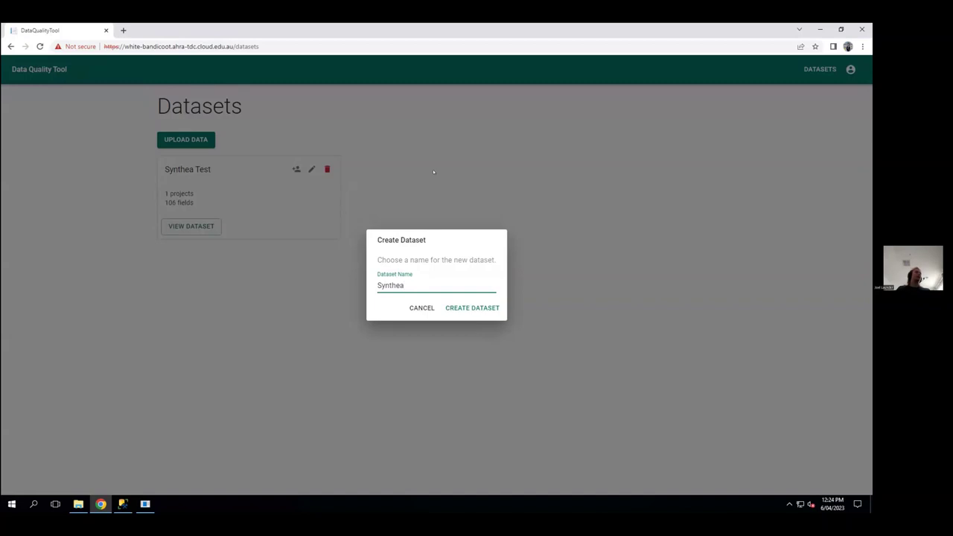
left_click(473, 307)
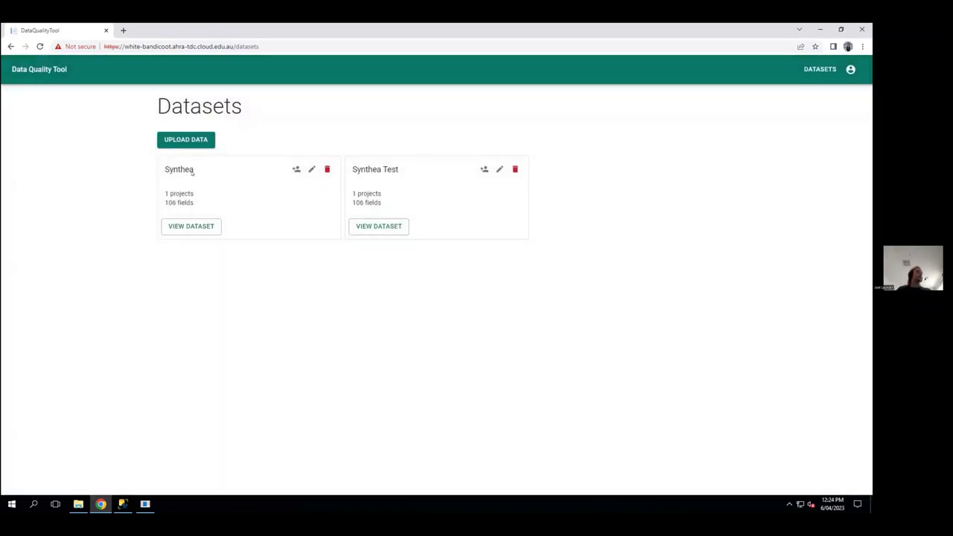
- Load the Synthea project from the Synthea dataset and generate a report on all fields of the allergies table
left_click(191, 225)
left_click(179, 224)
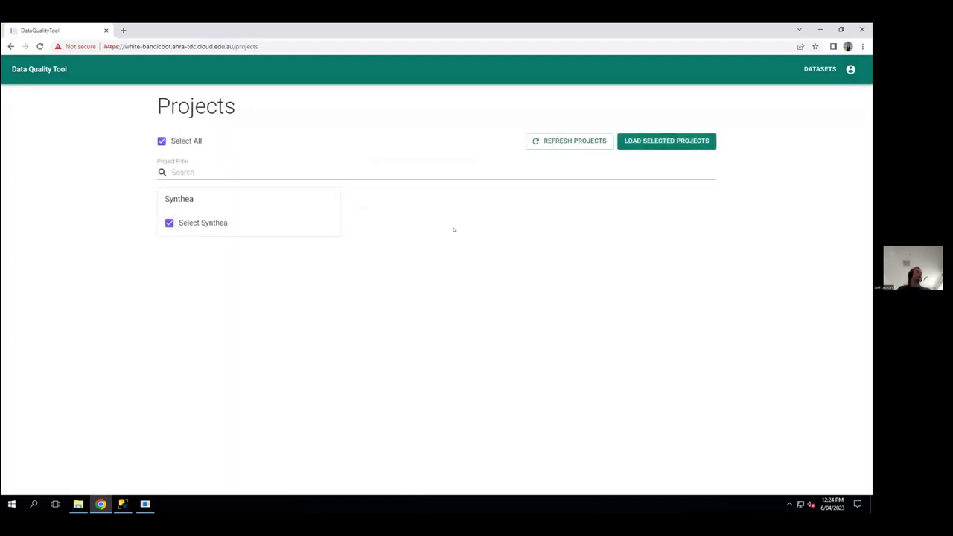
left_click(665, 140)
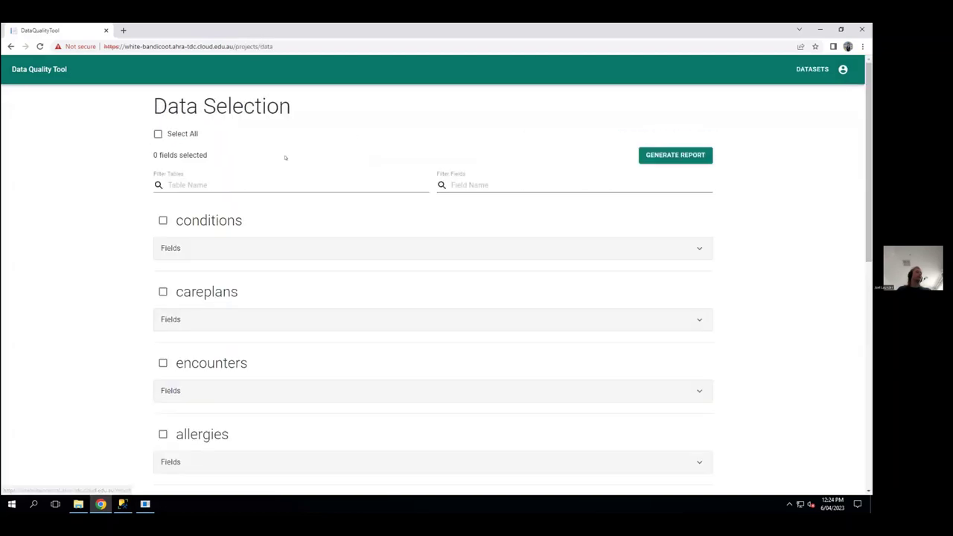
left_click(163, 434)
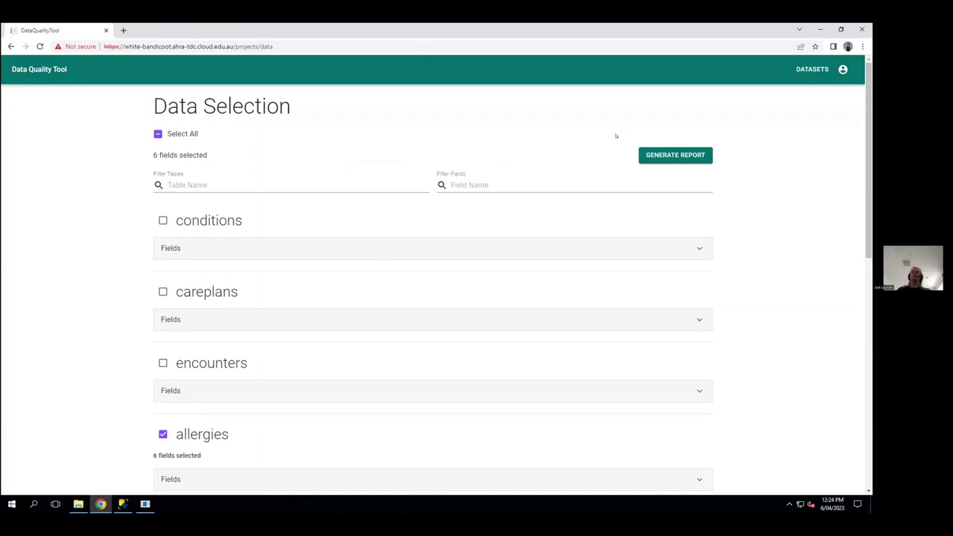
left_click(641, 154)
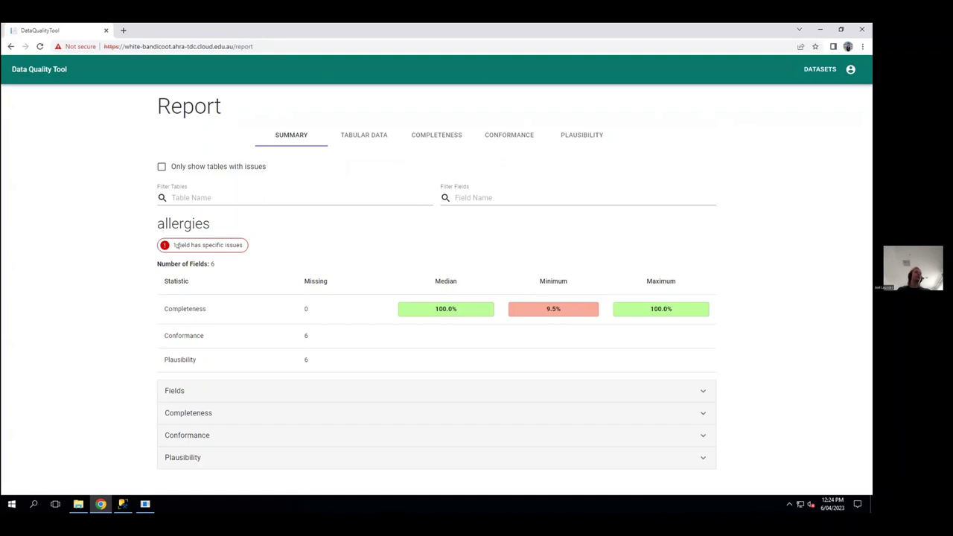
- Expand the field details of the allergies table and check the STOP field's issue flag and description
left_click(646, 385)
scroll(737, 343, "down", 5)
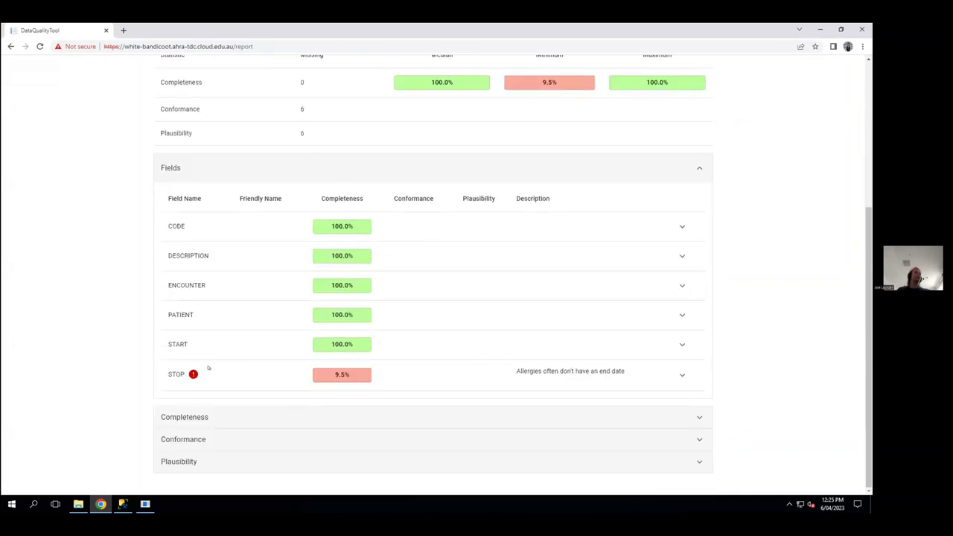
mouse_move(192, 373)
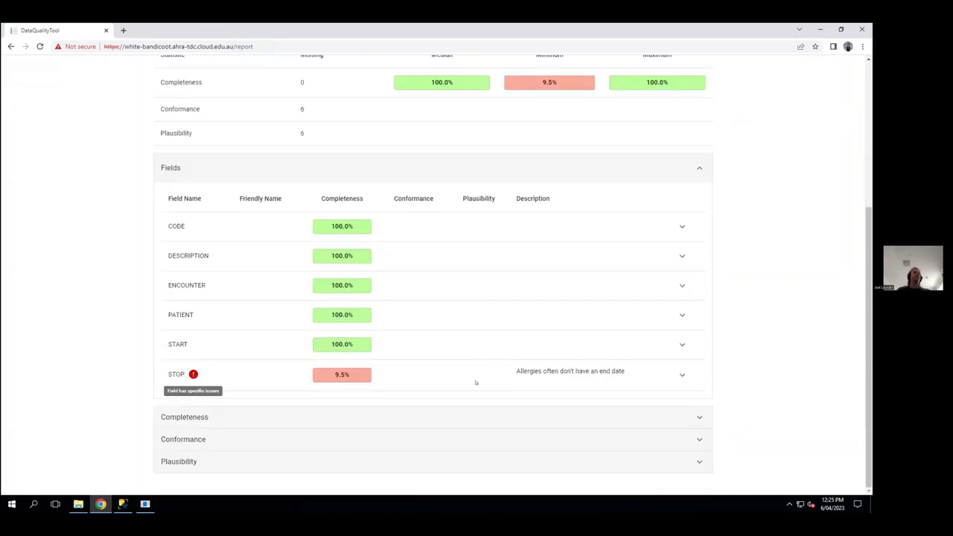
left_click_drag(514, 371, 641, 368)
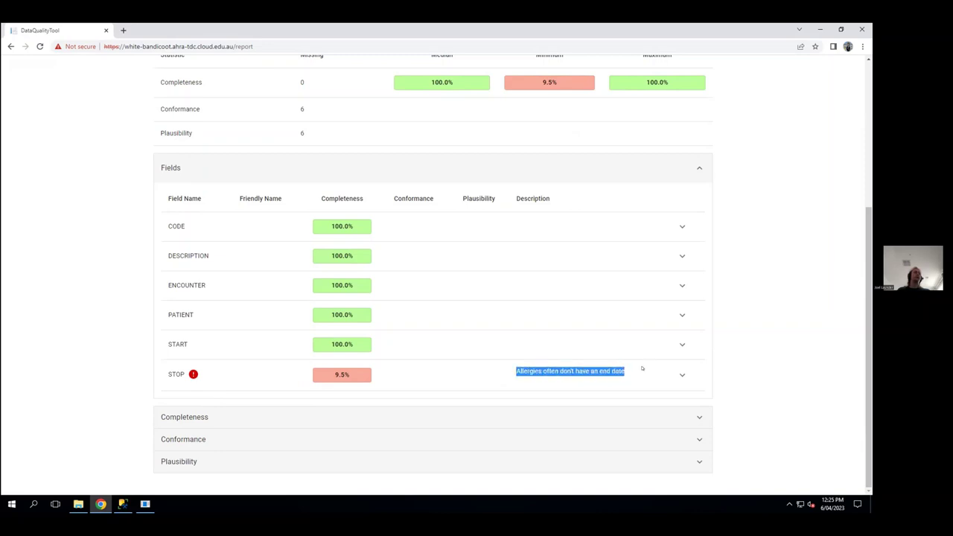
- Examine the completeness chart of the allergies table and open the report's tabular data view
left_click(675, 414)
scroll(781, 362, "down", 3)
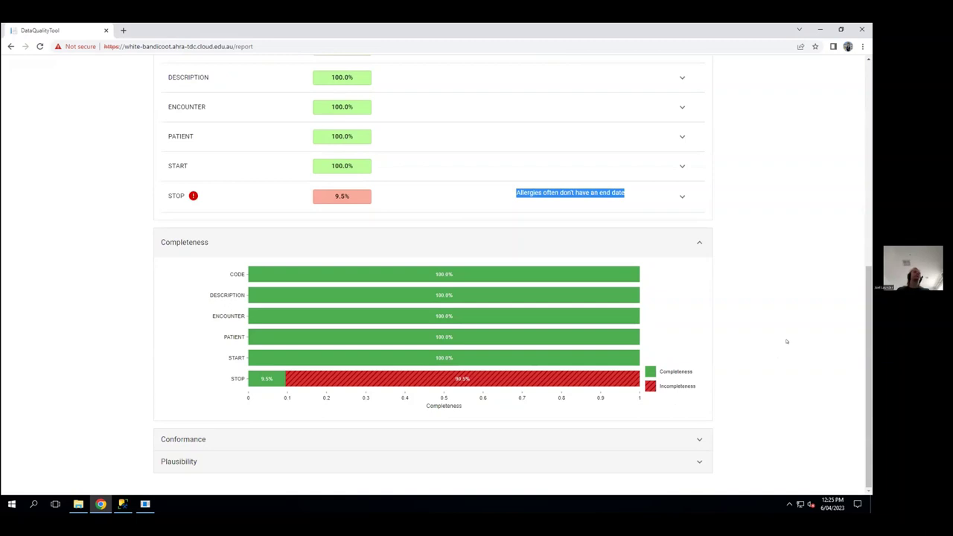
scroll(787, 341, "up", 5)
left_click(369, 137)
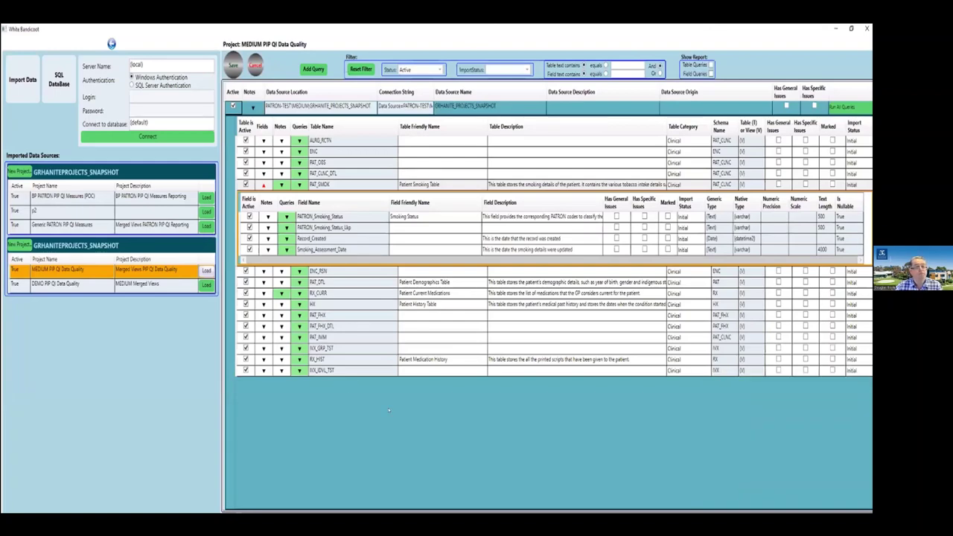
key("alt+Tab")
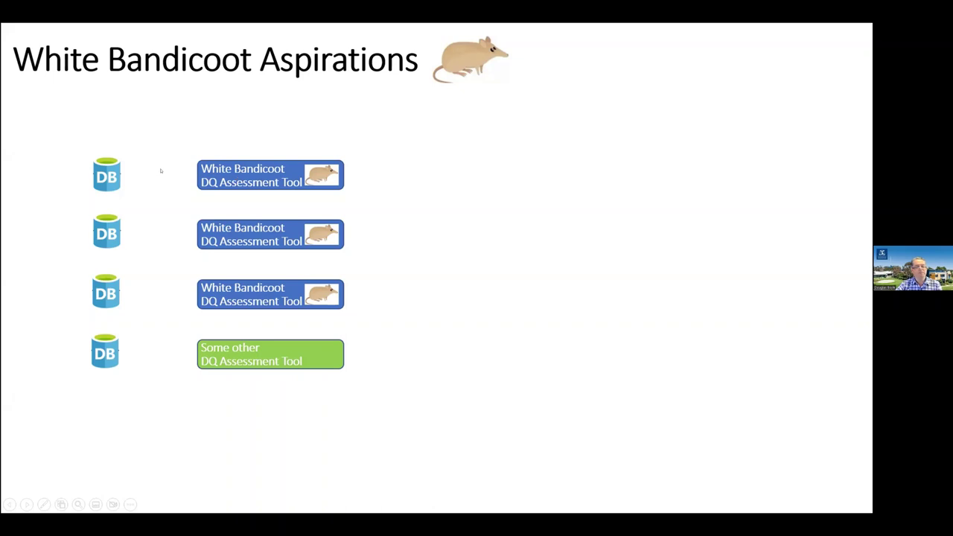
left_click(257, 126)
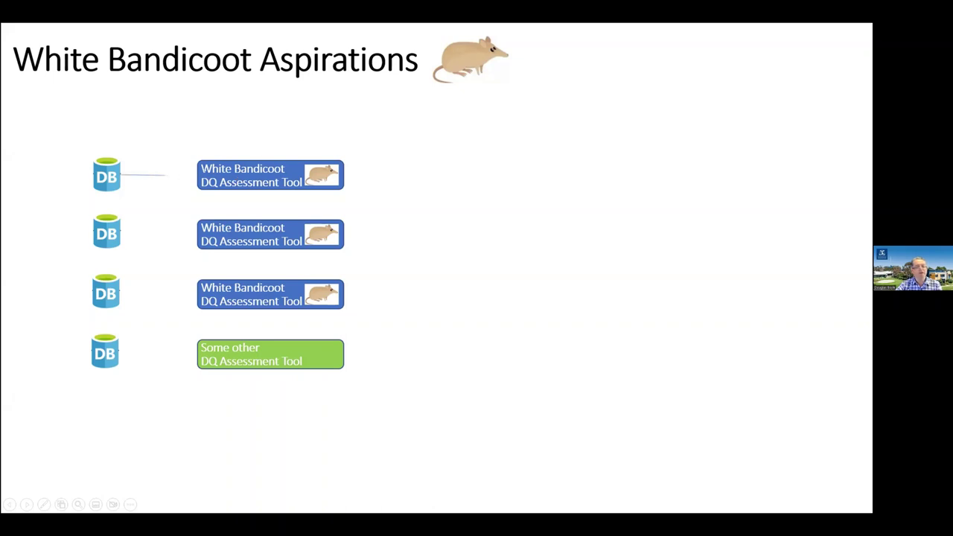